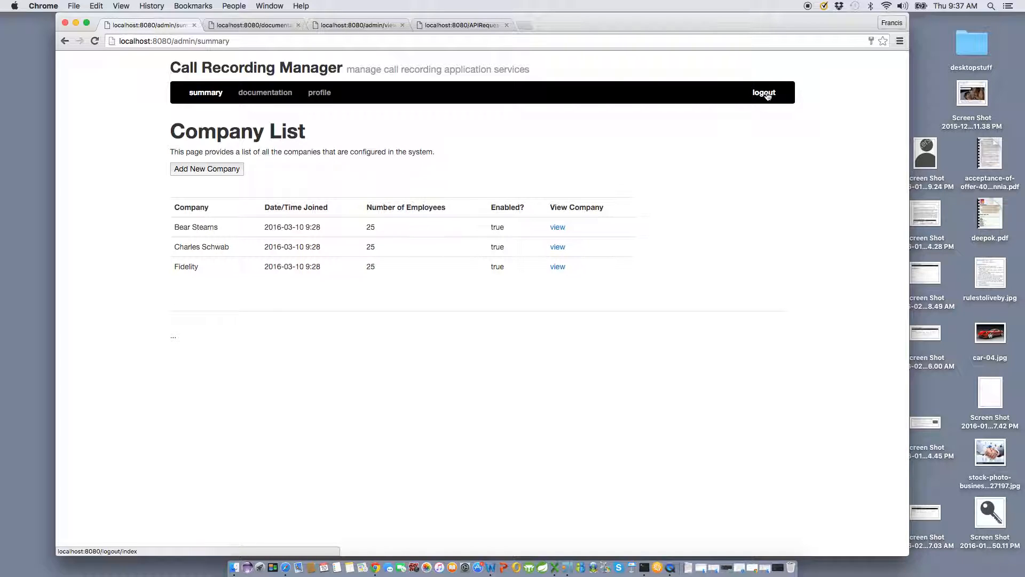
Log out of the Call Recording Manager admin area and shift the Chrome window left
click(765, 93)
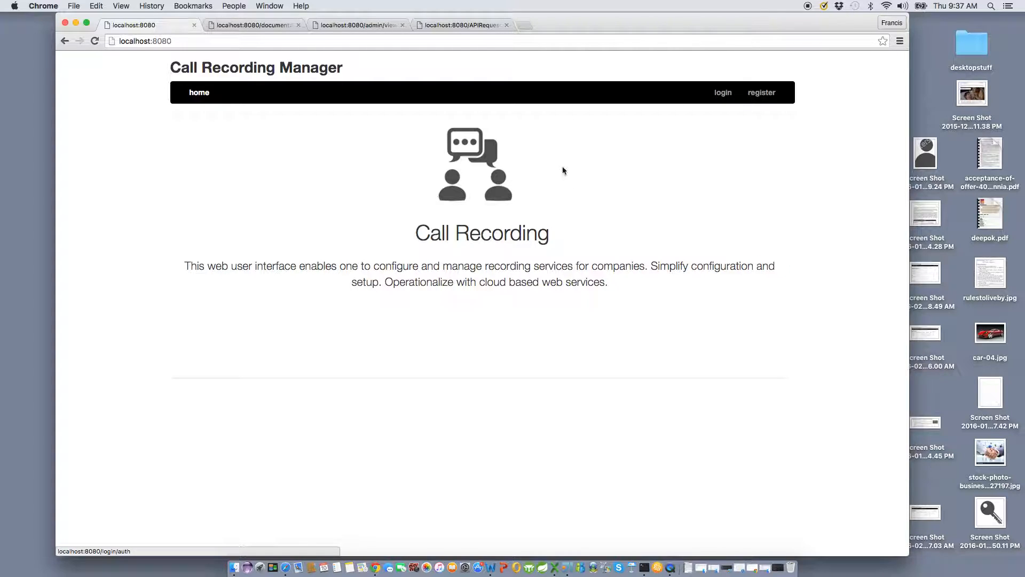
drag(645, 23, 591, 20)
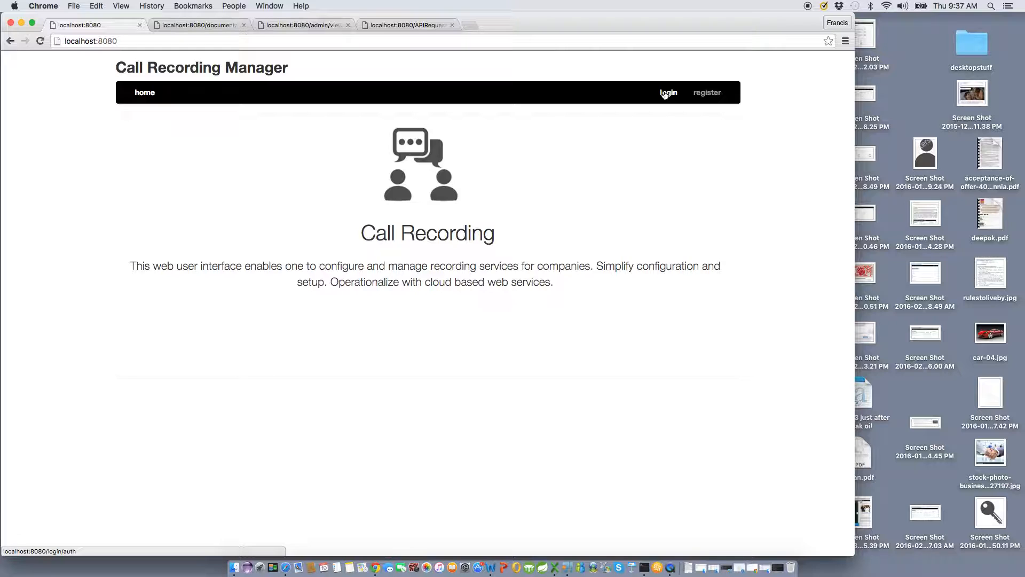
Log in as admin with the account password and open the Add a New Company form
click(665, 94)
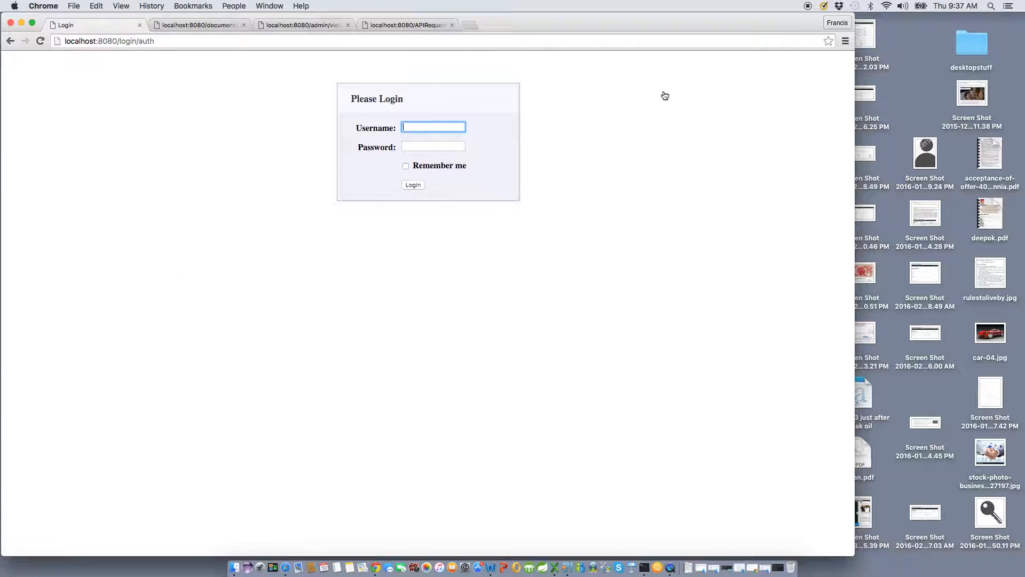
text(admin)
key(Tab)
text(••••••••••)
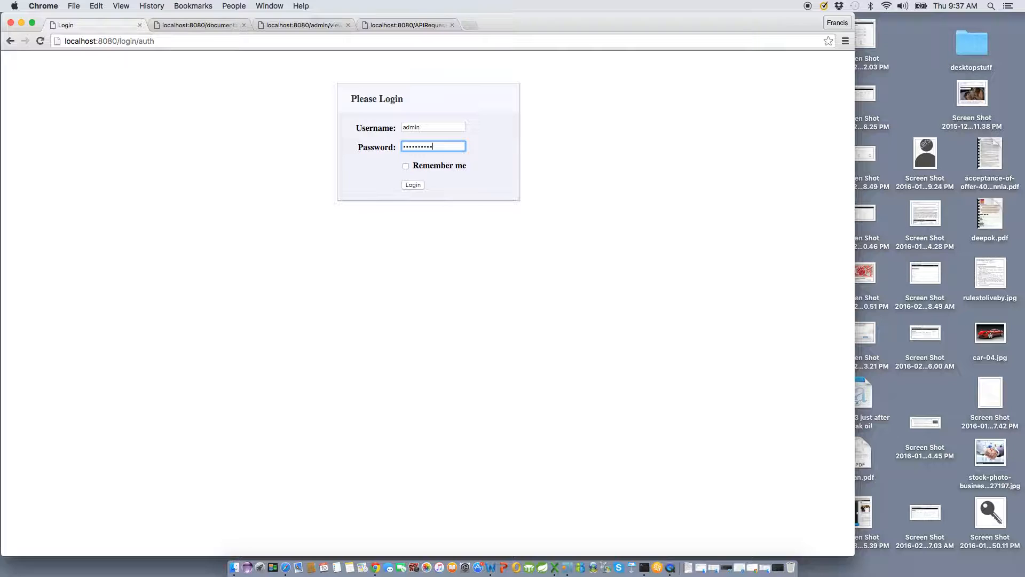
click(413, 184)
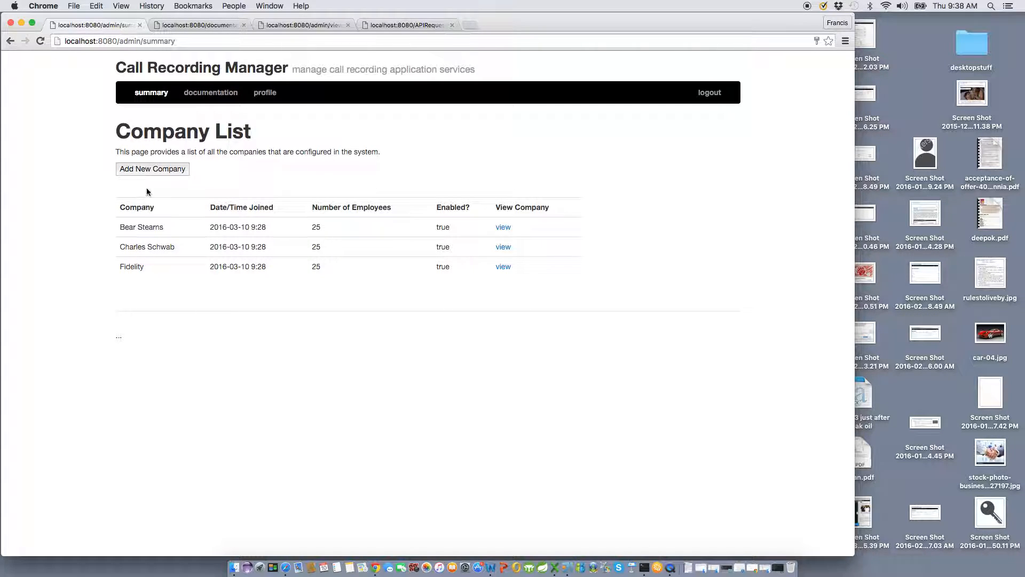
click(161, 170)
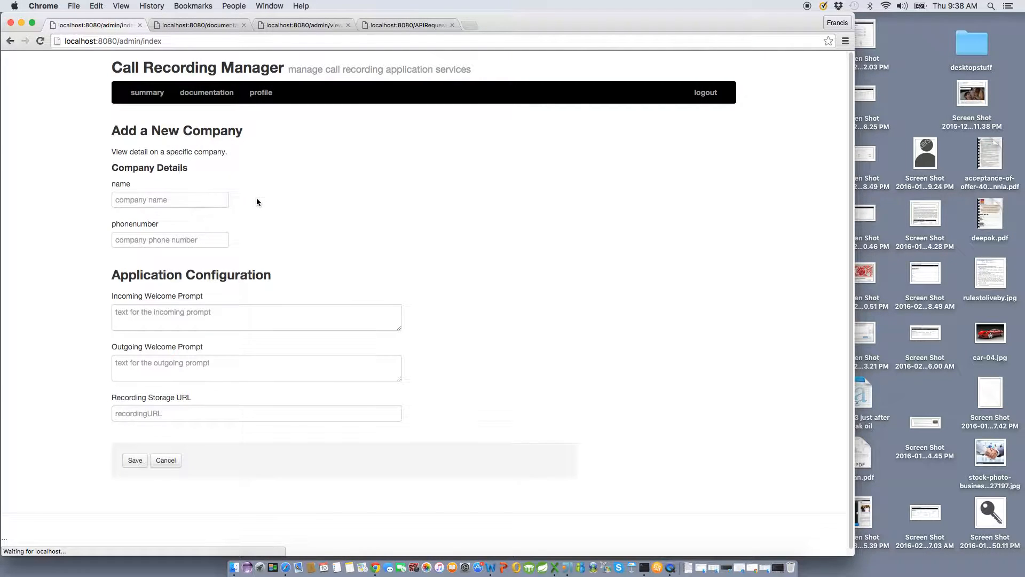
Enter MacRo Investments as the company name and accept the suggested 555 phone number
click(185, 194)
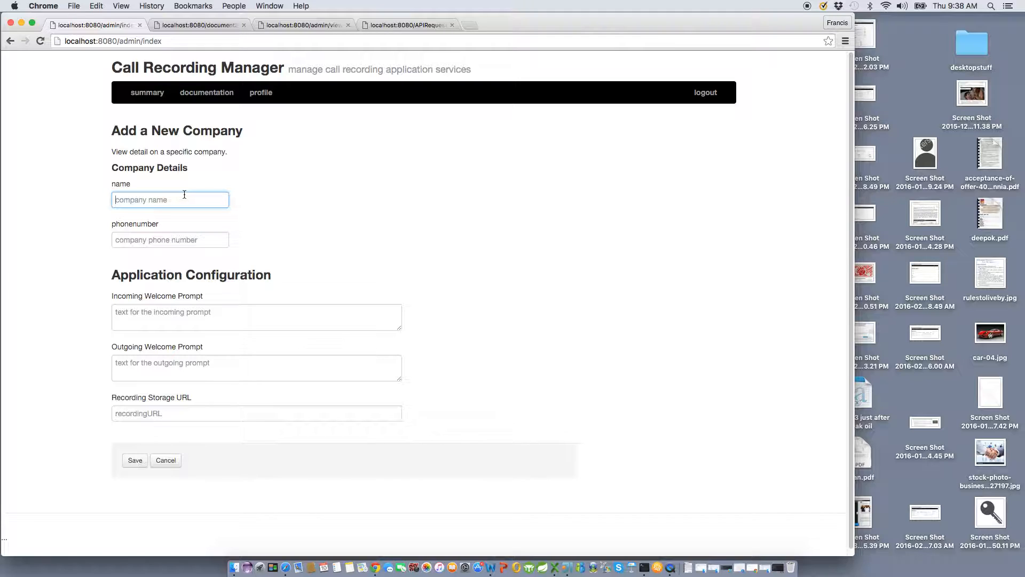
text(MacR)
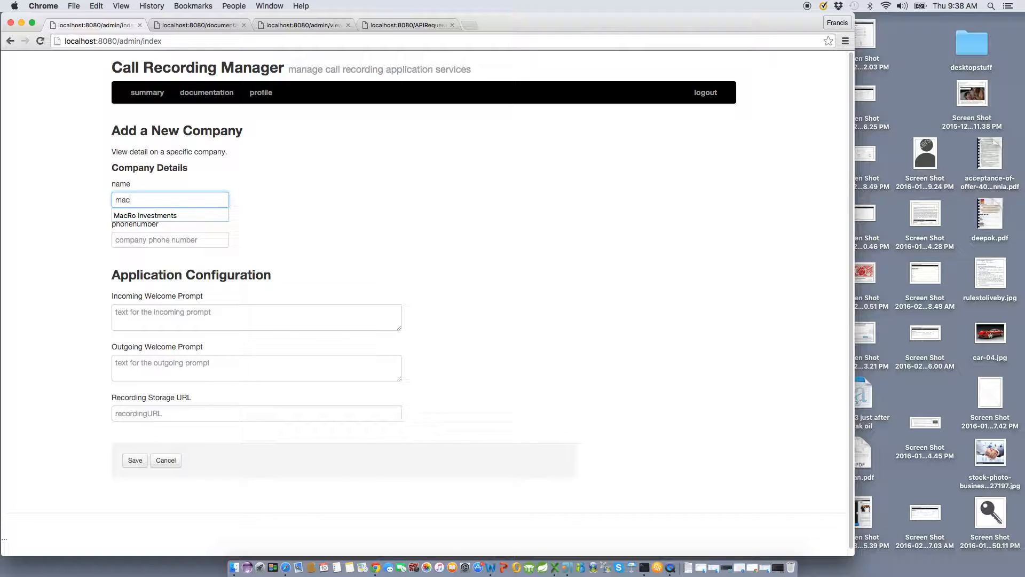
key(Down)
key(Return)
key(Tab)
text(555)
key(Down)
key(Return)
Write the incoming welcome prompt naming MacRo Investments and warning that the call will be recorded
click(233, 314)
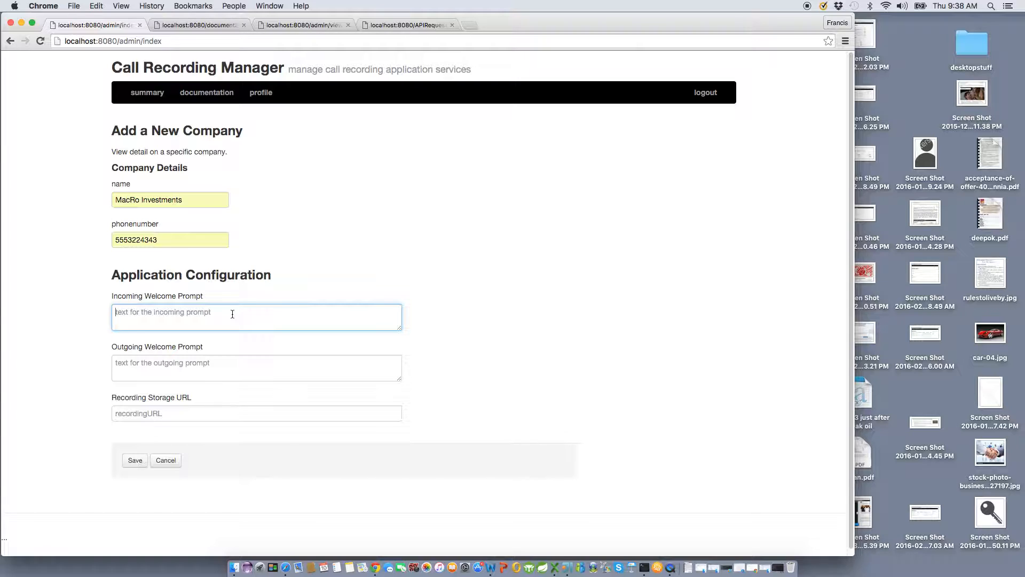
text(you are calling someone at macro investments.  this call will be recorded.)
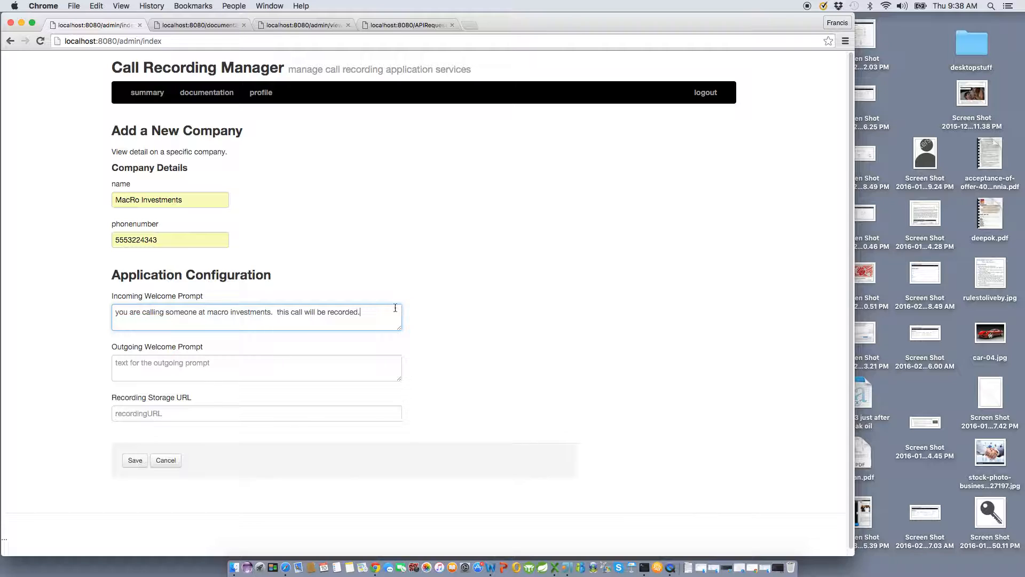
Copy the incoming prompt into the outgoing prompt, changing 'calling' to 'receiving a call from'
drag(396, 310, 189, 302)
key(super+c)
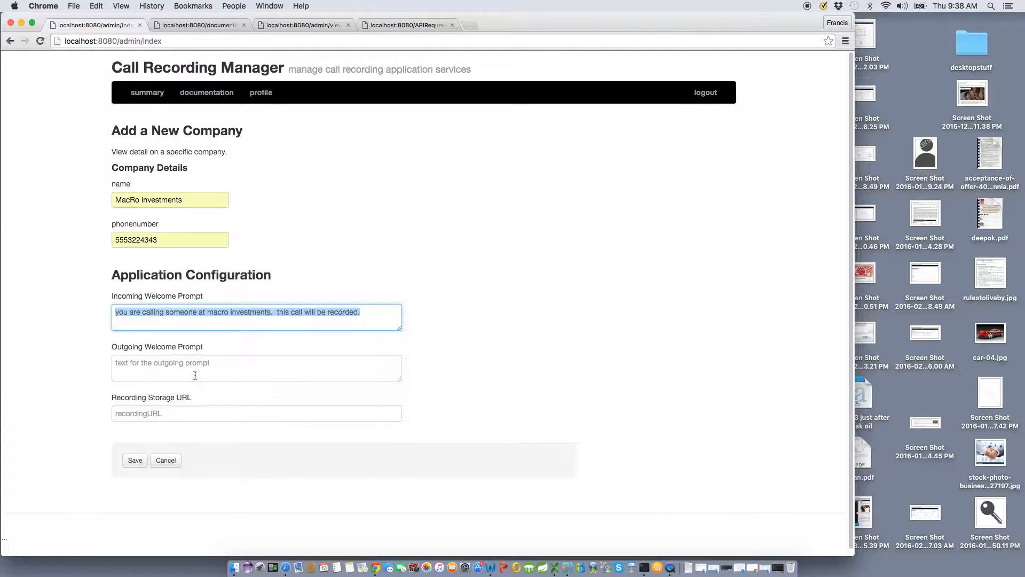
click(192, 374)
key(super+v)
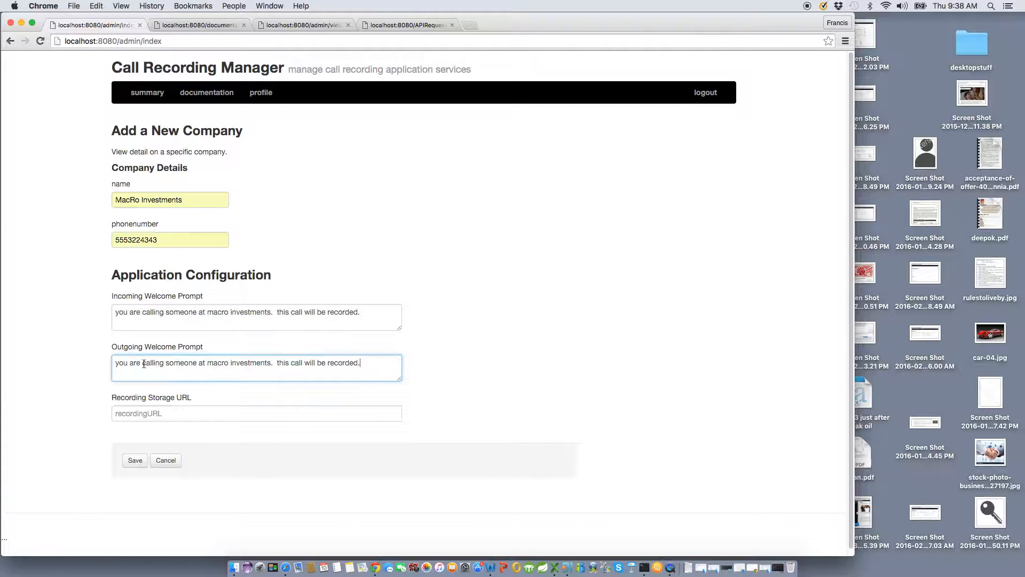
double_click(154, 362)
text(recievin)
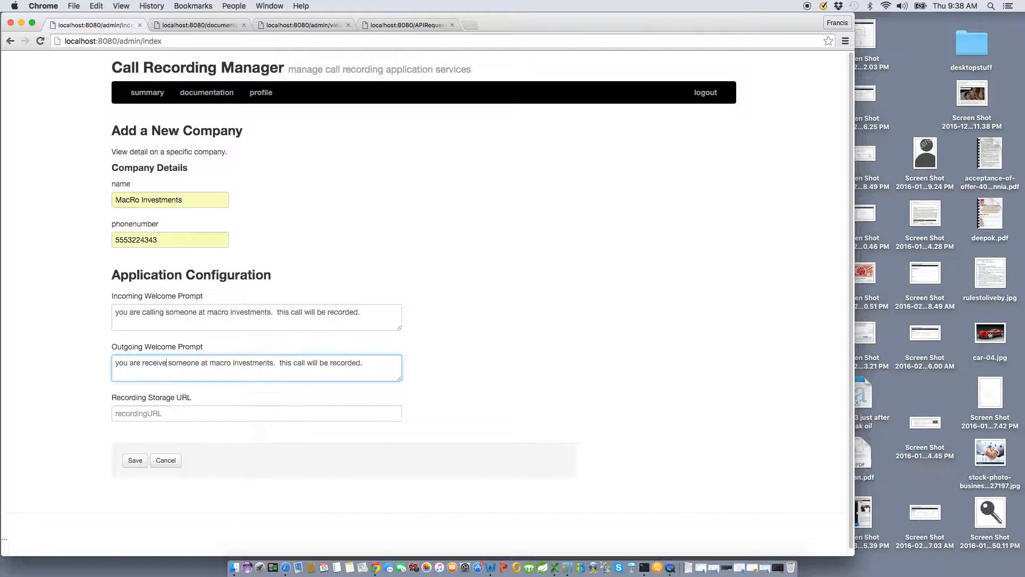
key(BackSpace)
key(BackSpace)
key(BackSpace)
key(BackSpace)
key(BackSpace)
text(eiving a call from)
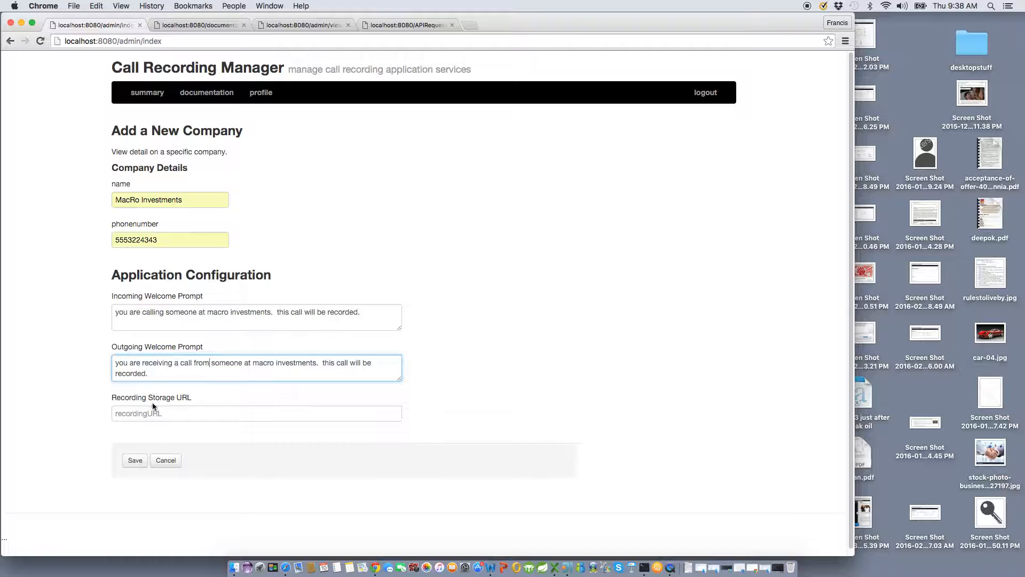
key(Tab)
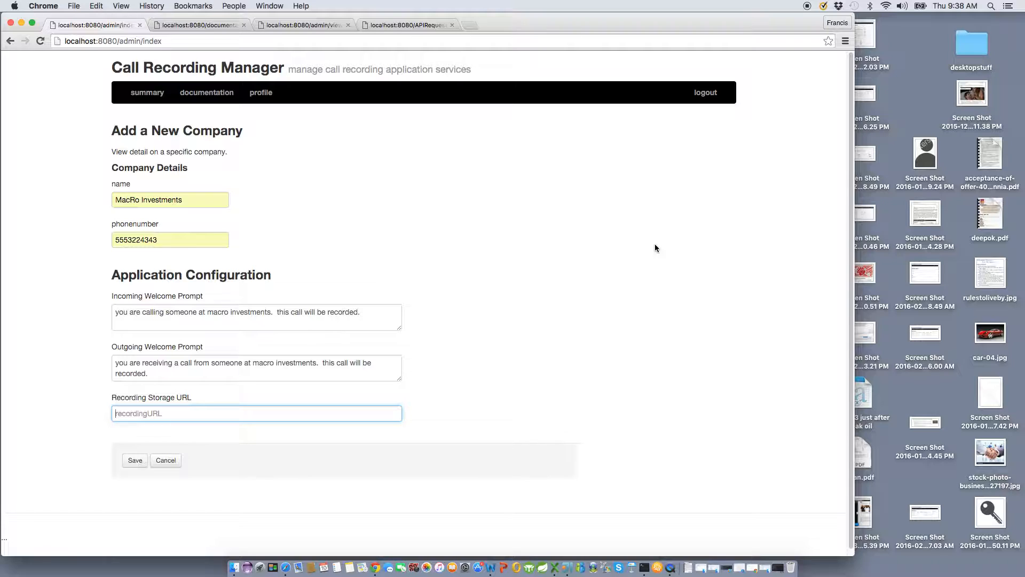
text(http://)
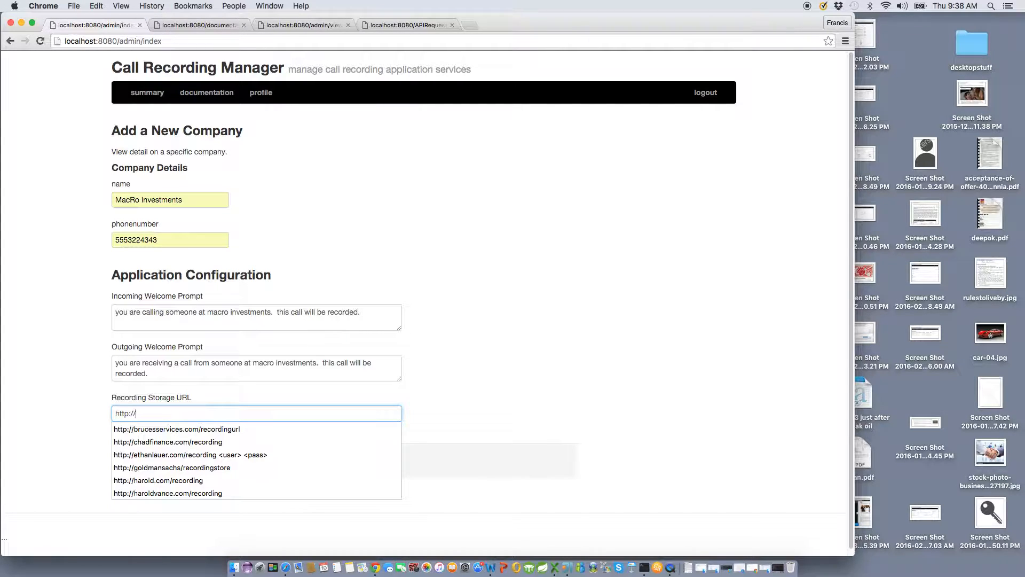
text(macro.com/recordingstore)
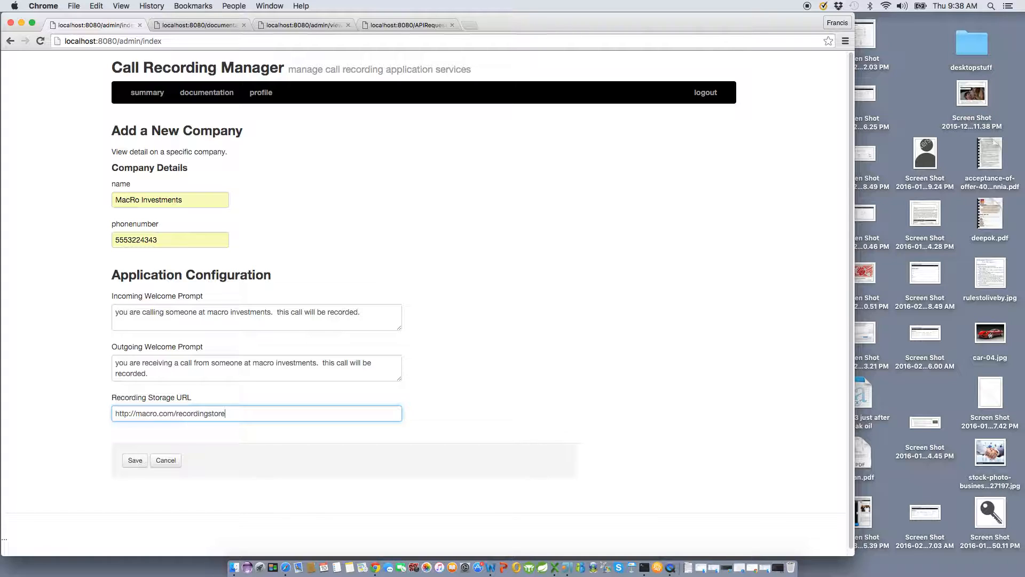
click(136, 460)
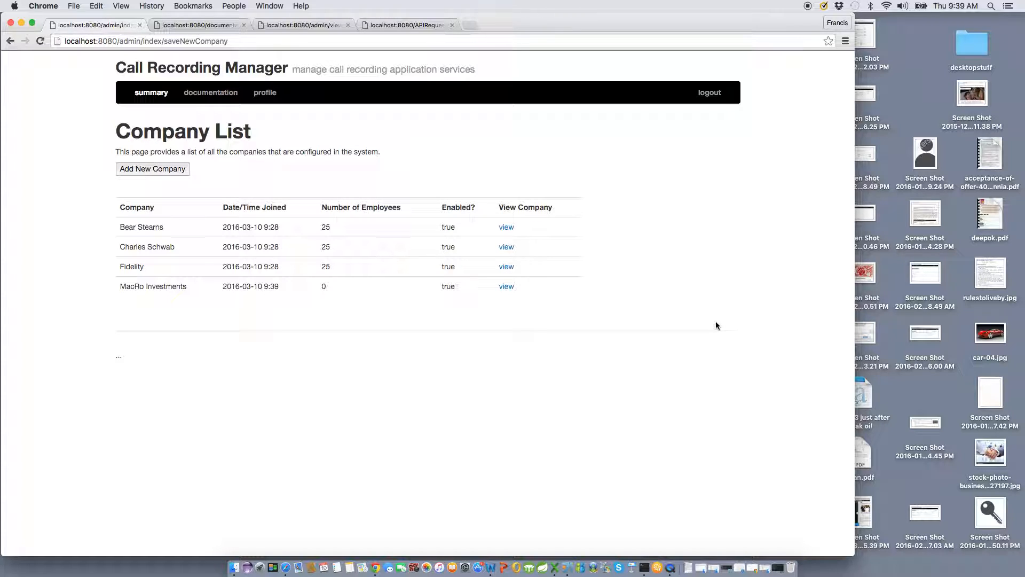
Open the MacRo Investments company details and start choosing an employee CSV file
click(502, 291)
scroll(585, 299, down, 4)
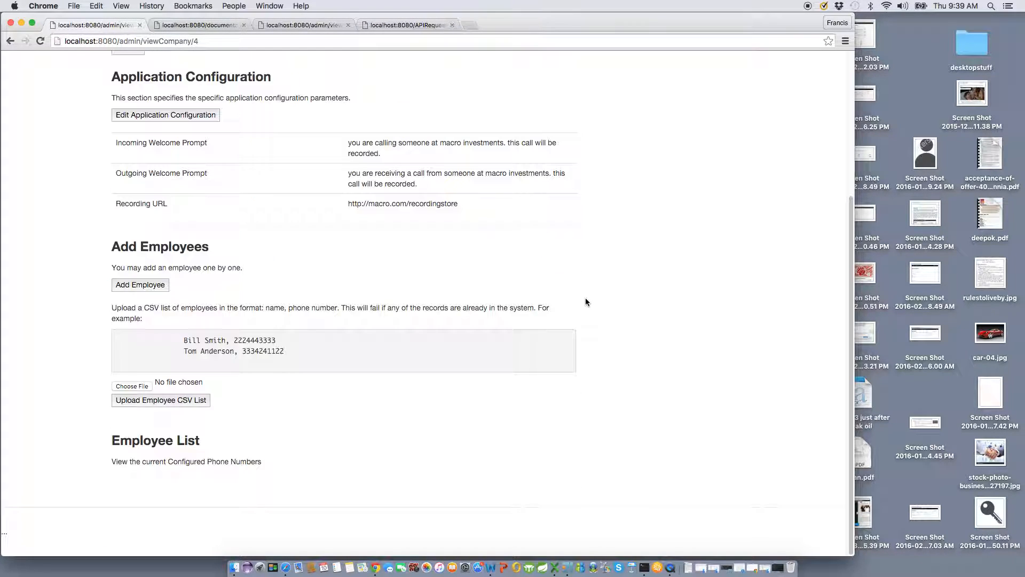
click(147, 401)
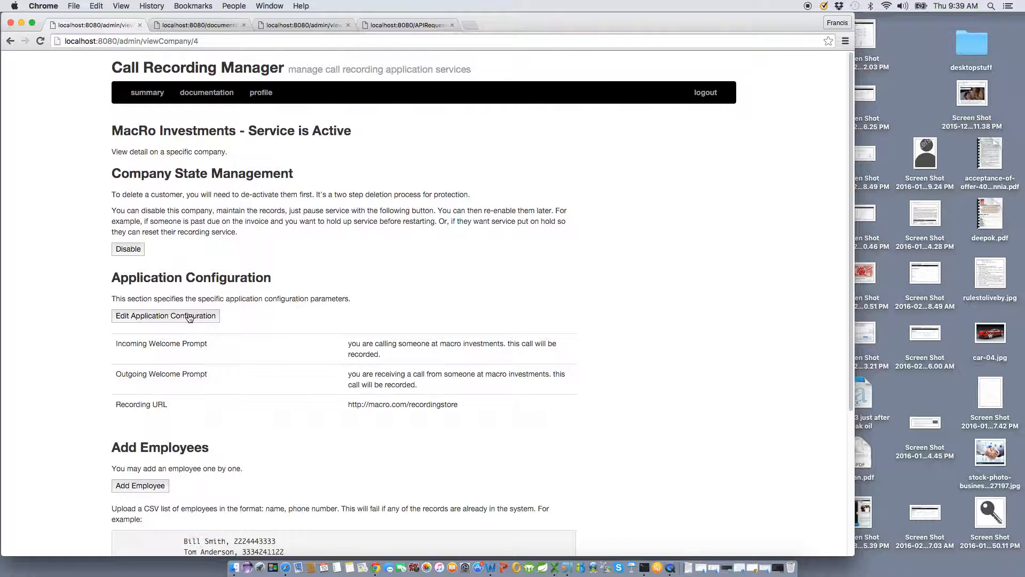
click(135, 386)
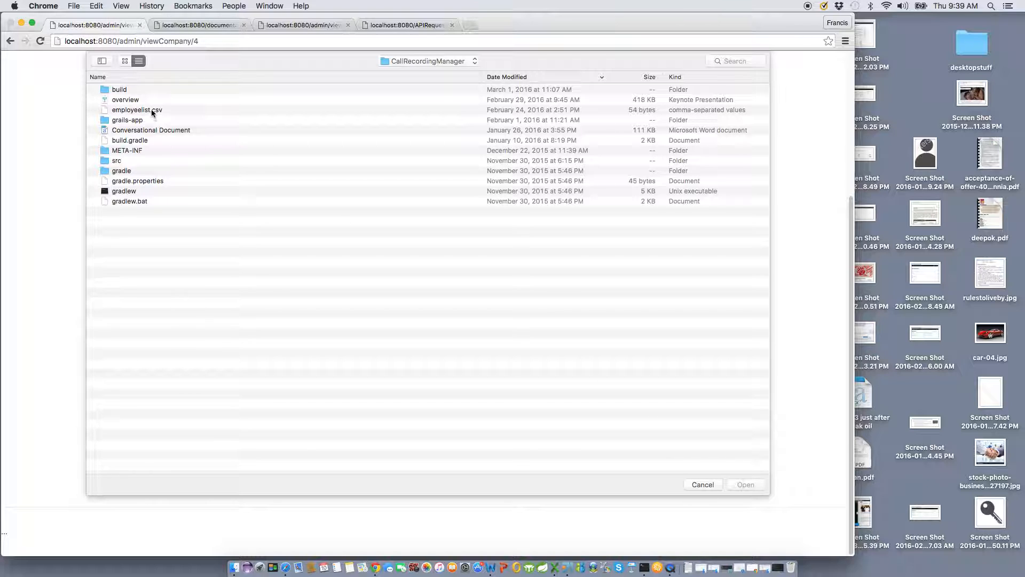
Upload employeelist.csv as the MacRo Investments employee list
key(Escape)
click(185, 405)
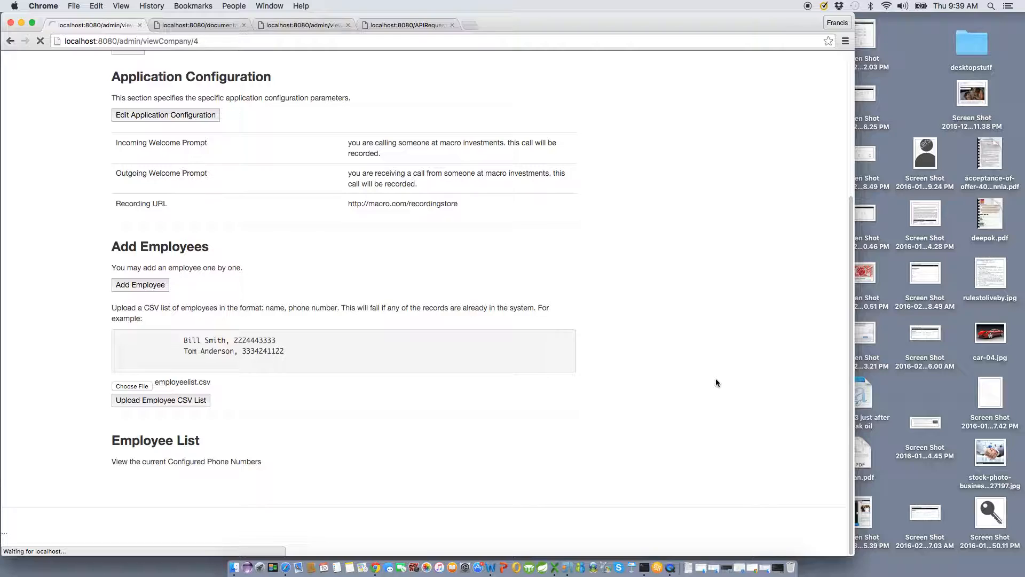
Delete the first imported employee and confirm the deletion
scroll(716, 383, down, 5)
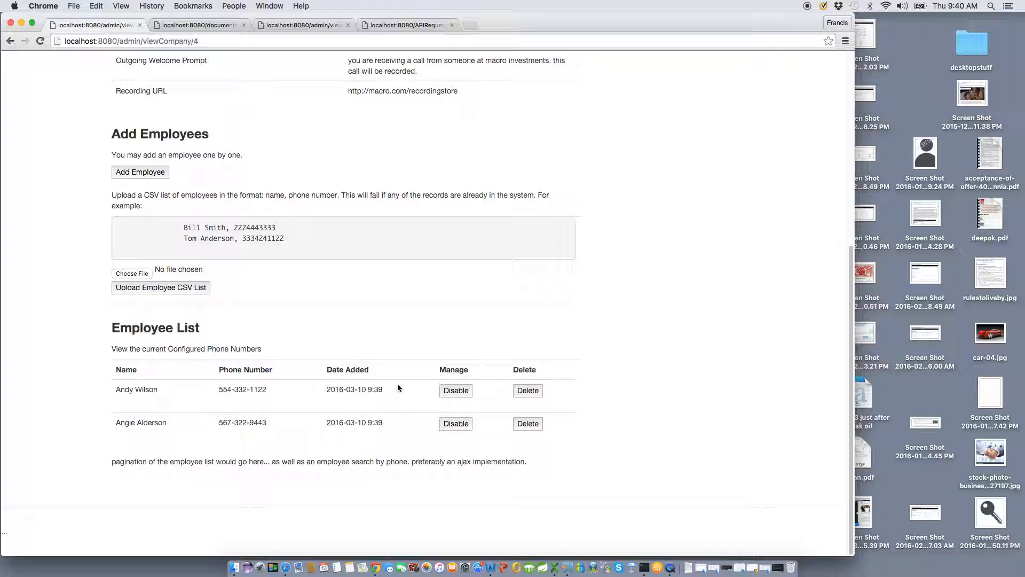
click(527, 391)
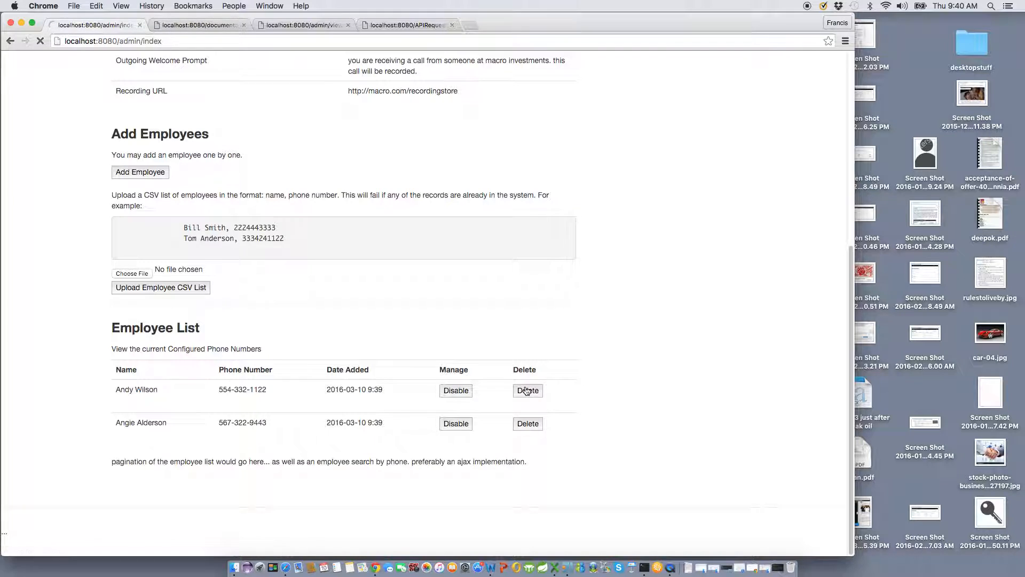
click(163, 202)
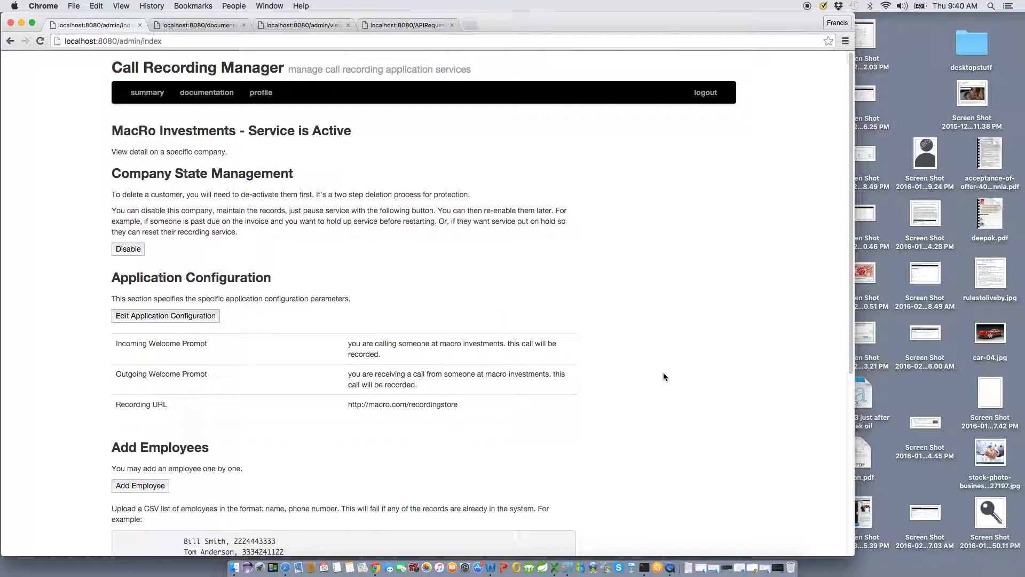
Disable the remaining MacRo Investments employee and confirm
scroll(660, 395, down, 5)
click(467, 423)
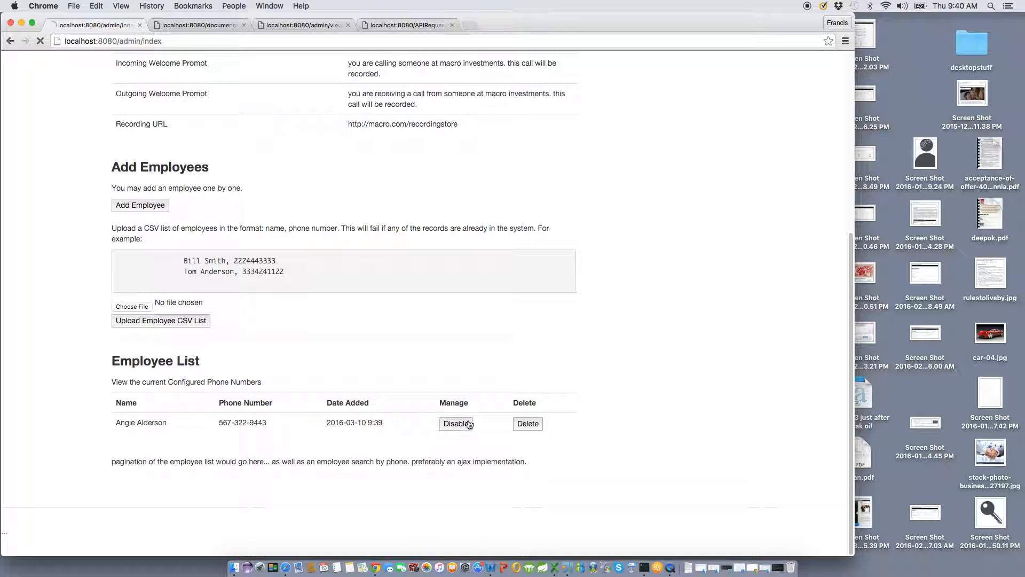
click(139, 186)
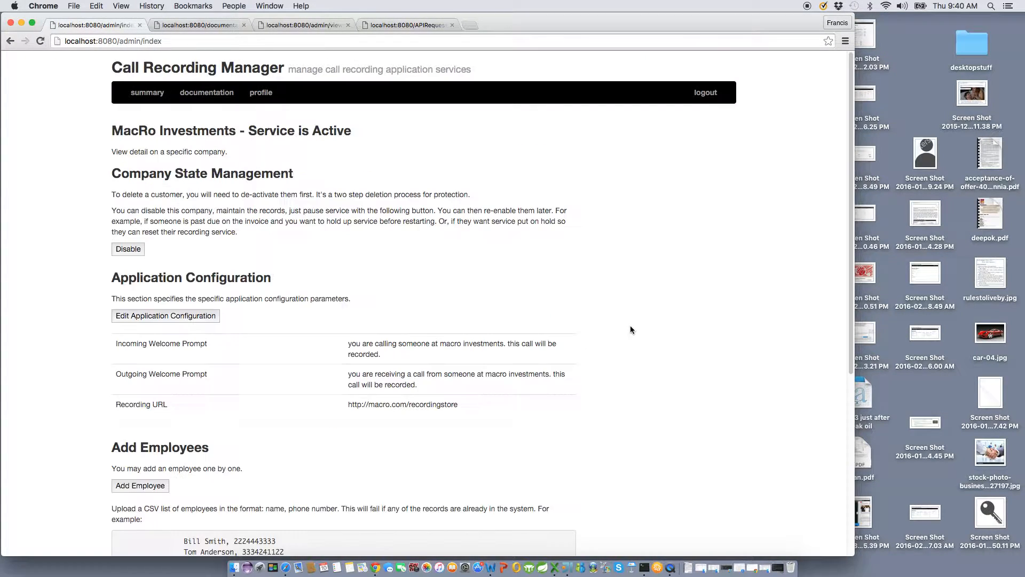
scroll(672, 392, down, 5)
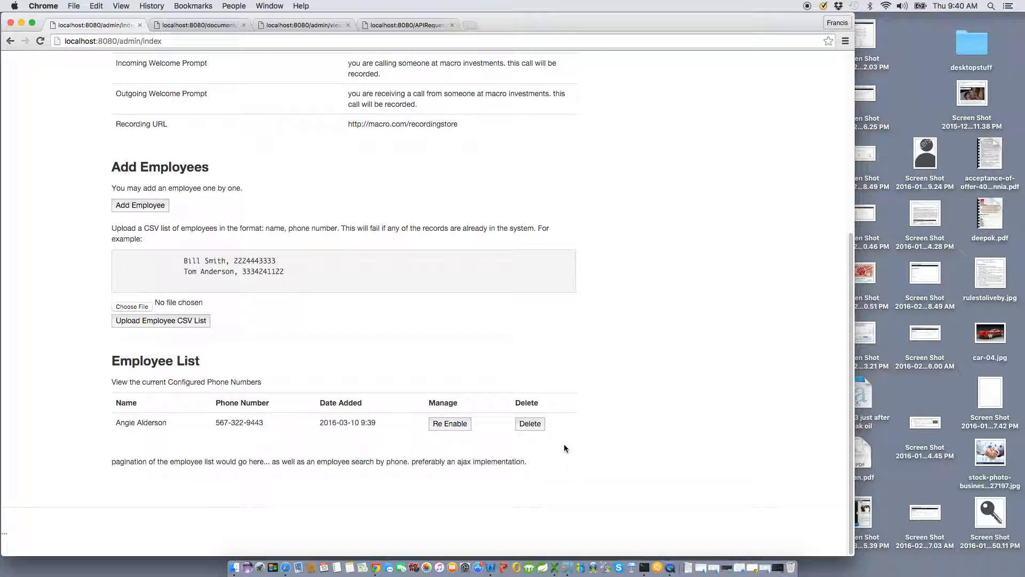
scroll(552, 417, up, 4)
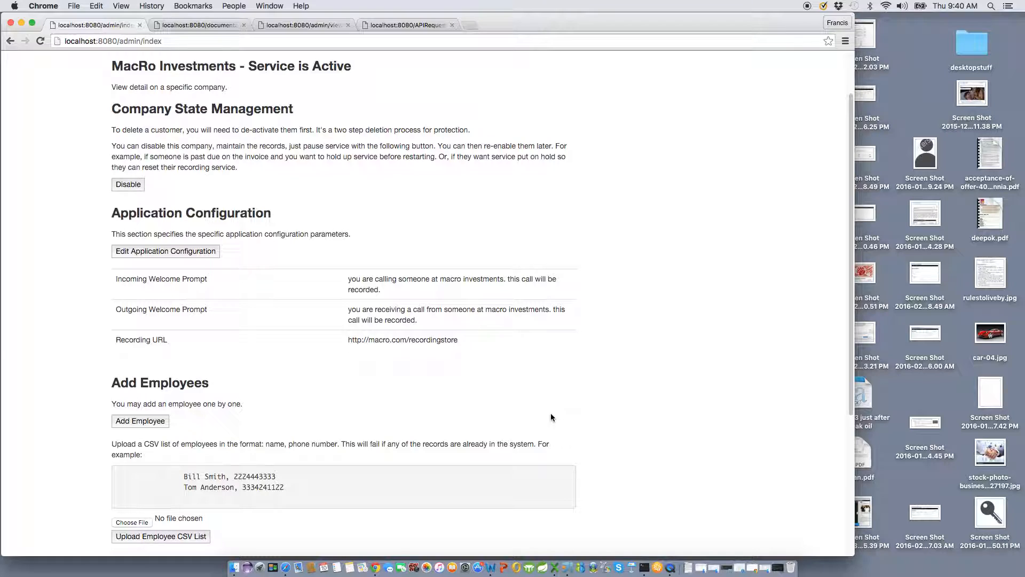
scroll(550, 417, up, 2)
click(267, 94)
scroll(335, 280, down, 4)
scroll(333, 278, up, 4)
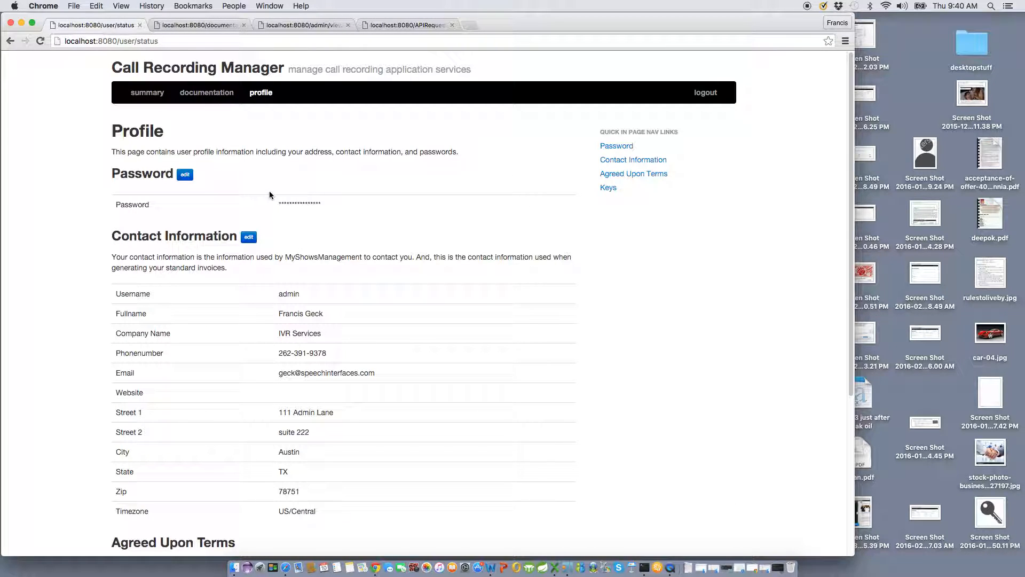
click(147, 94)
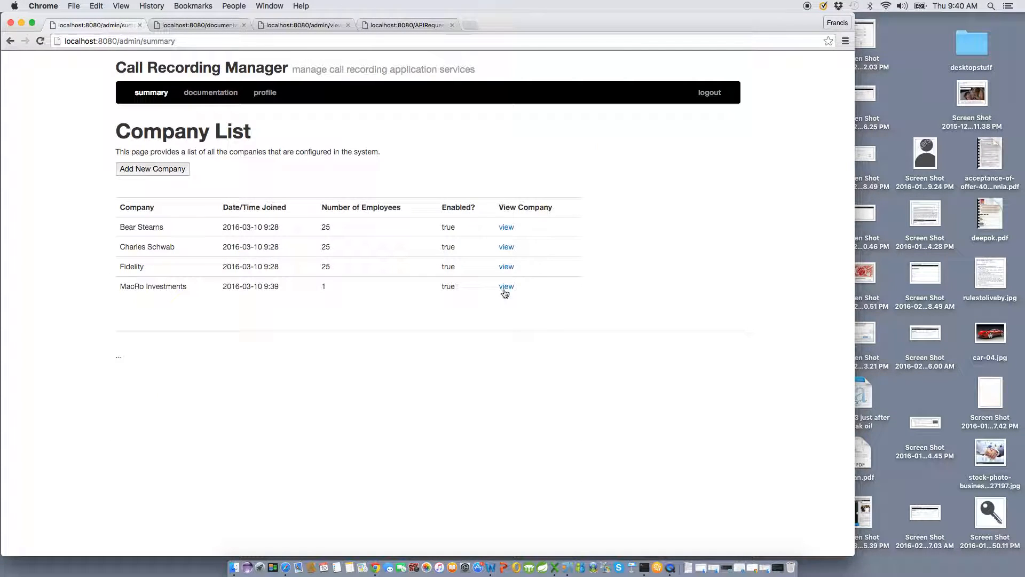
click(507, 287)
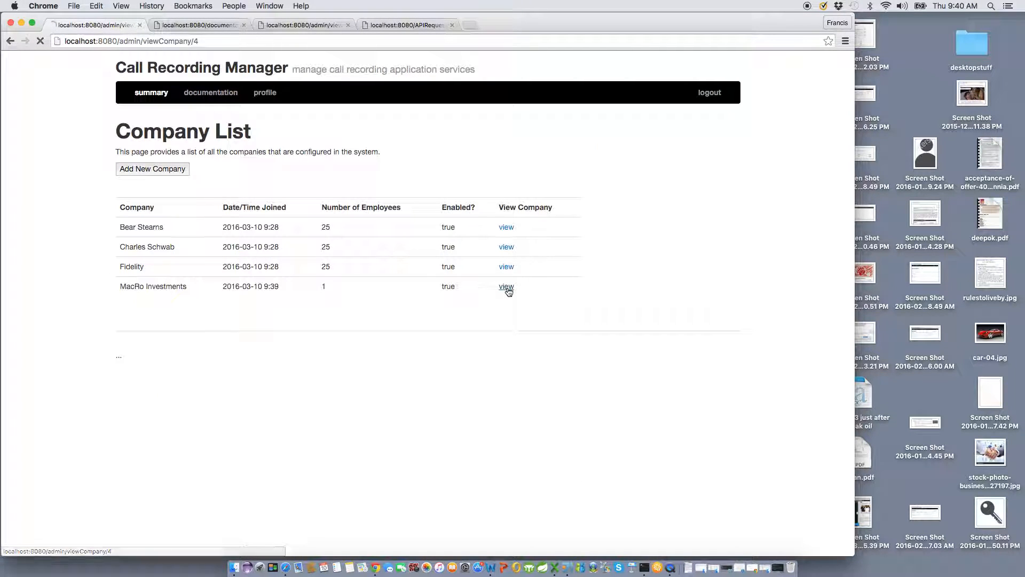
scroll(407, 274, down, 1)
Disable, then re-enable MacRo Investments, and switch to the Bear Stearns company tab
click(128, 245)
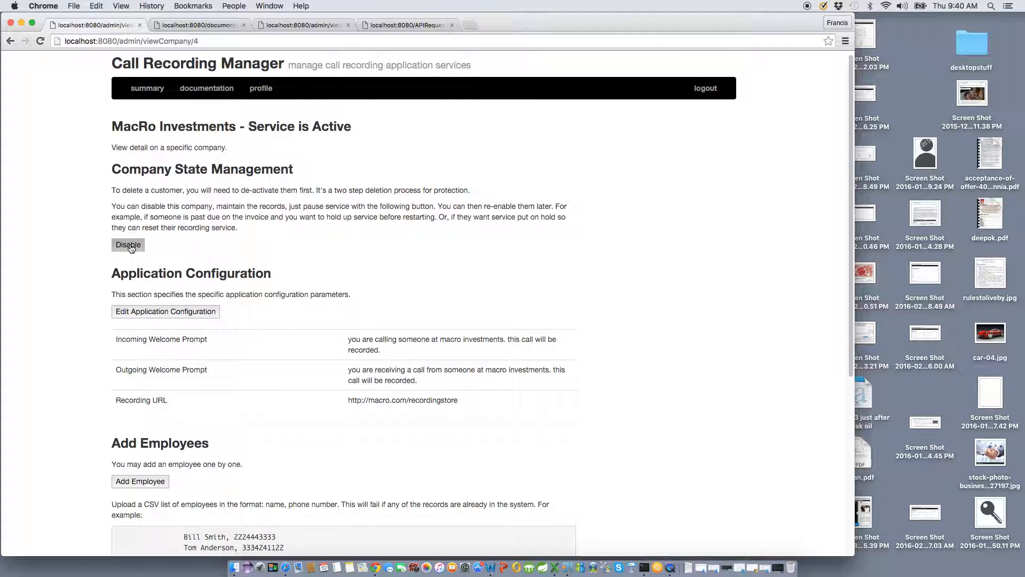
click(128, 206)
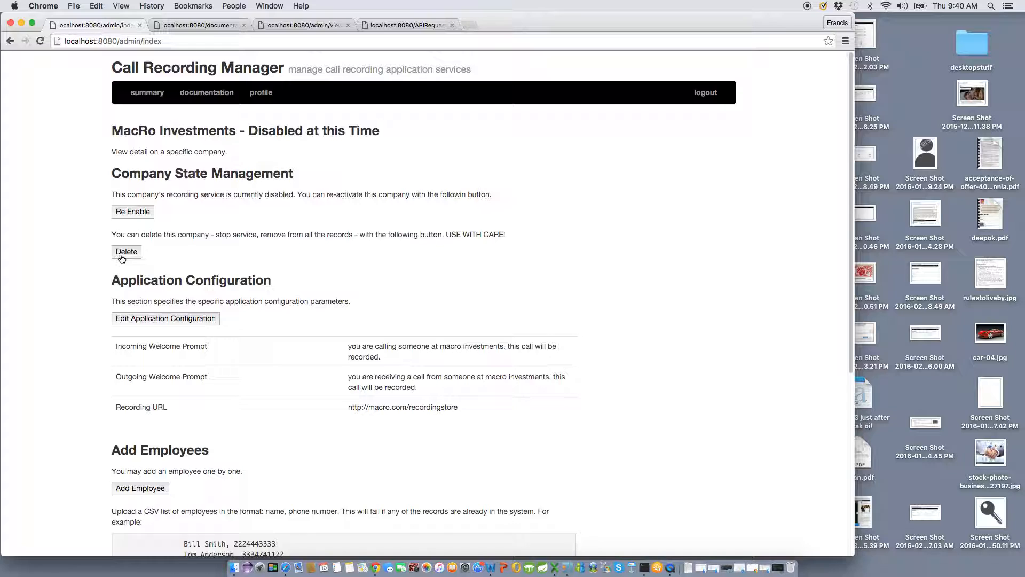
click(131, 215)
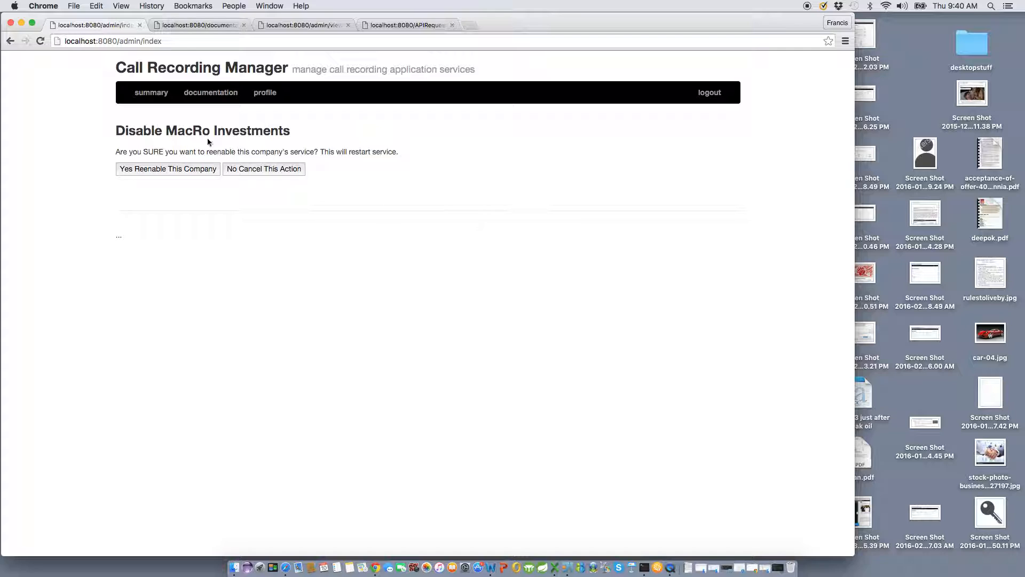
click(157, 169)
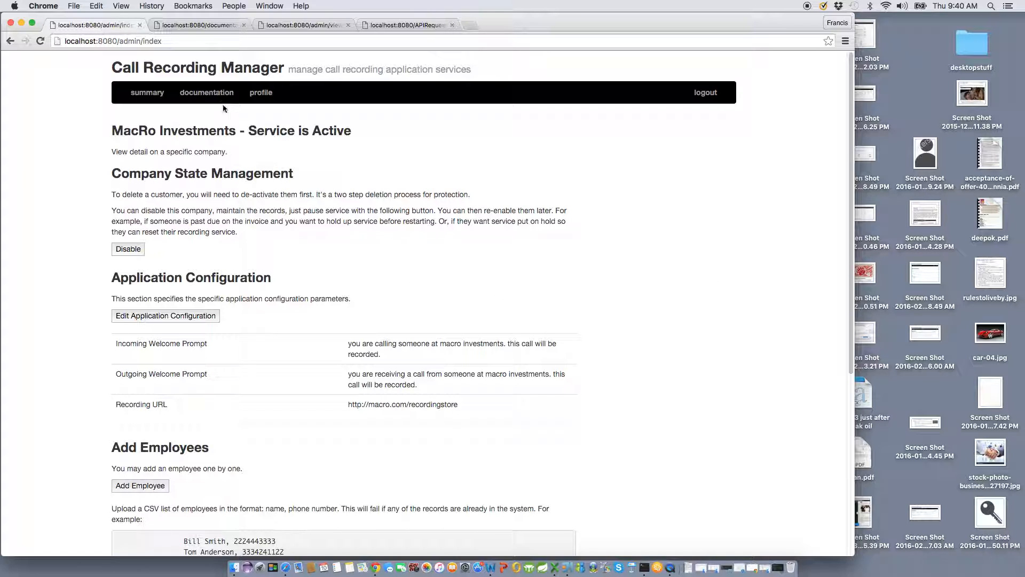
click(303, 26)
Scroll through the getApplicationConfiguration API documentation
scroll(395, 140, up, 5)
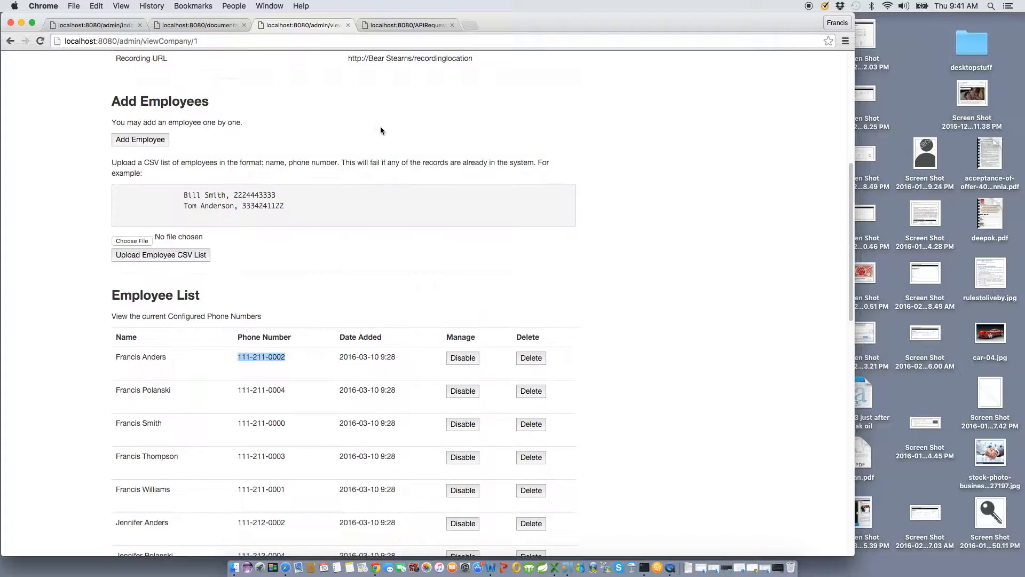
click(198, 25)
scroll(373, 131, up, 10)
scroll(373, 130, down, 7)
scroll(374, 133, down, 3)
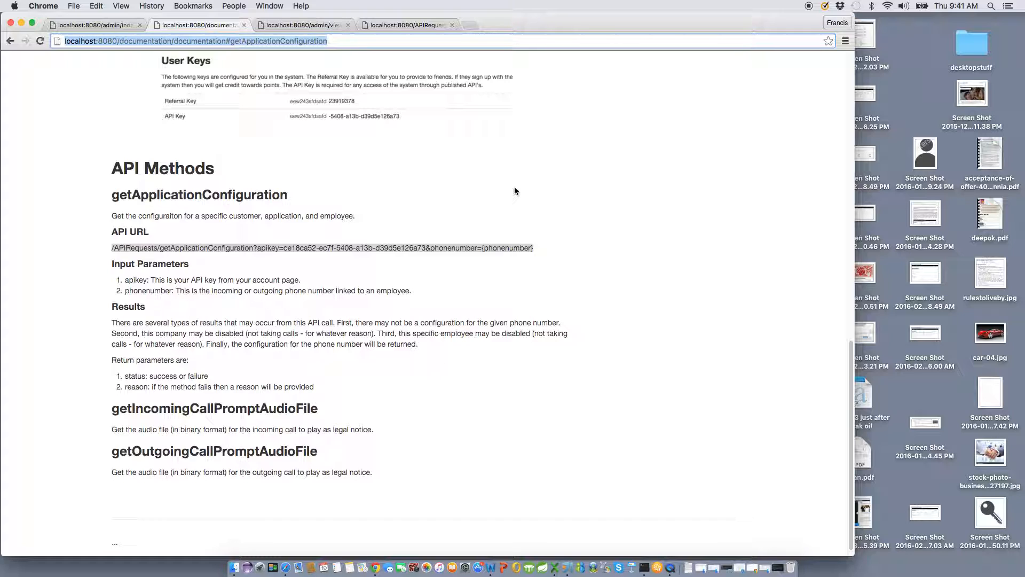
scroll(378, 250, up, 12)
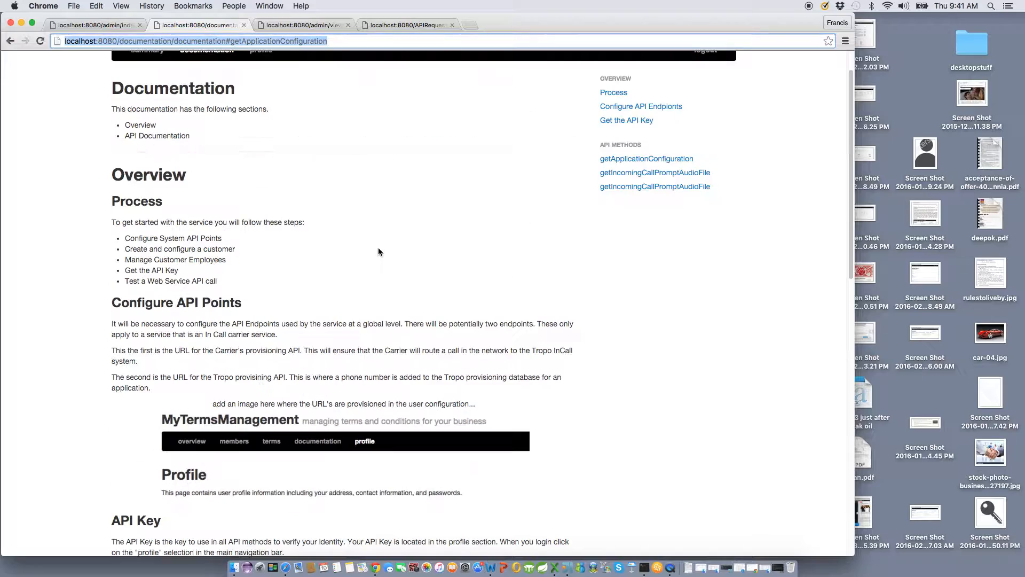
scroll(383, 250, up, 2)
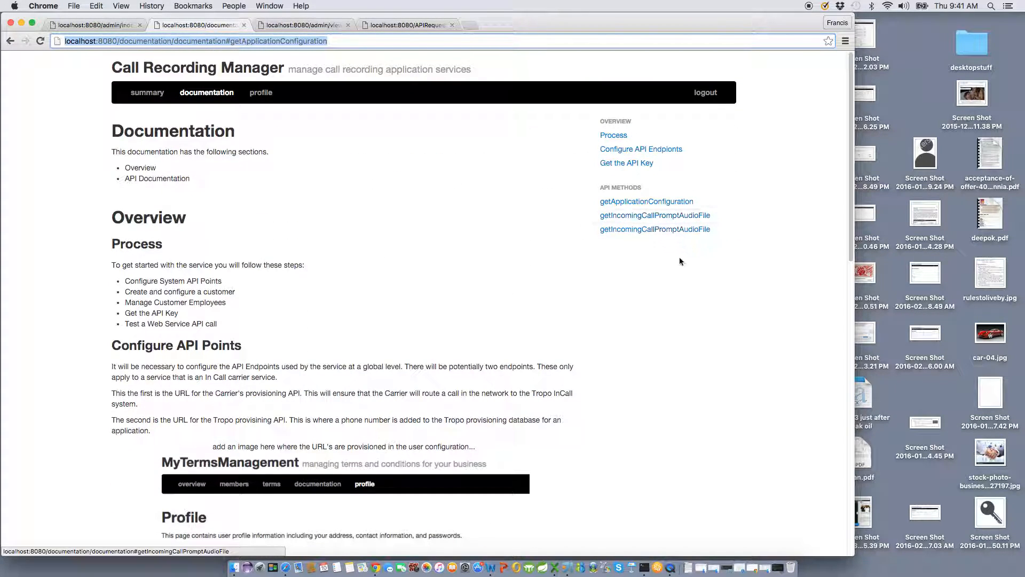
scroll(681, 262, down, 5)
scroll(680, 261, up, 5)
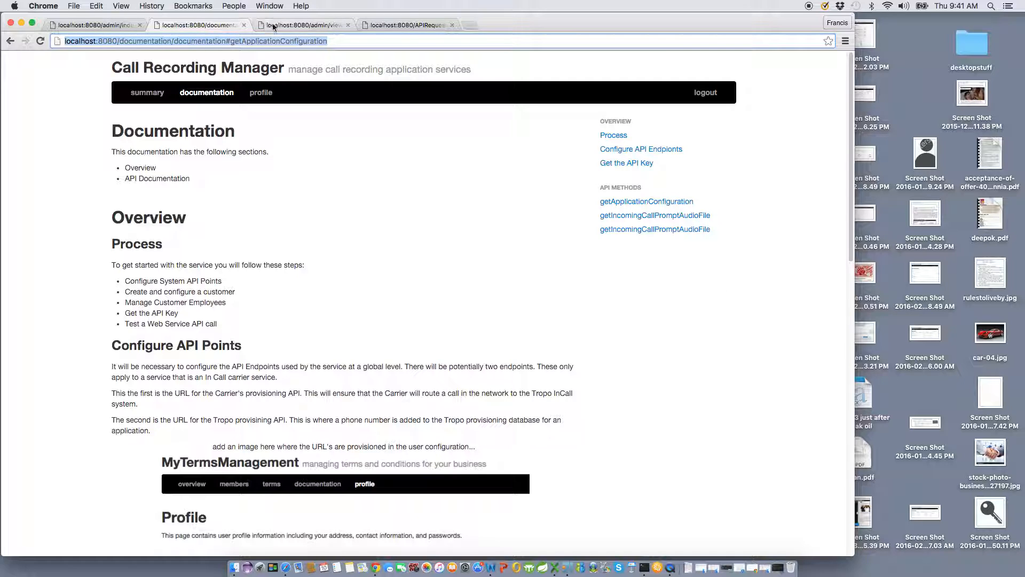
Switch to the API request results and put the caret at the end of the request URL
click(381, 30)
click(417, 41)
click(532, 41)
click(566, 41)
Rerun the Bear Stearns request, then select the MacRo Investments employee's phone number
key(Return)
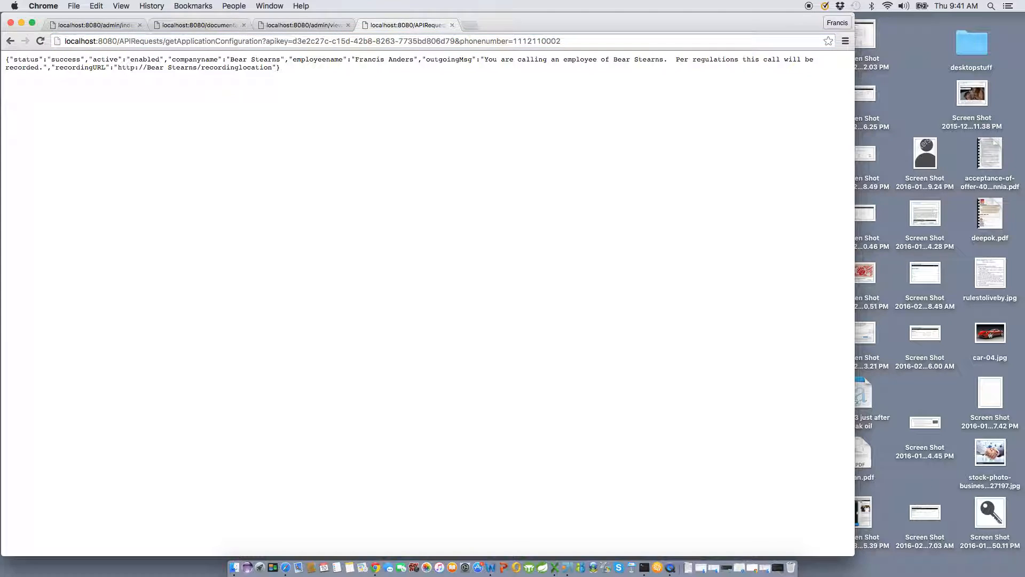
click(201, 25)
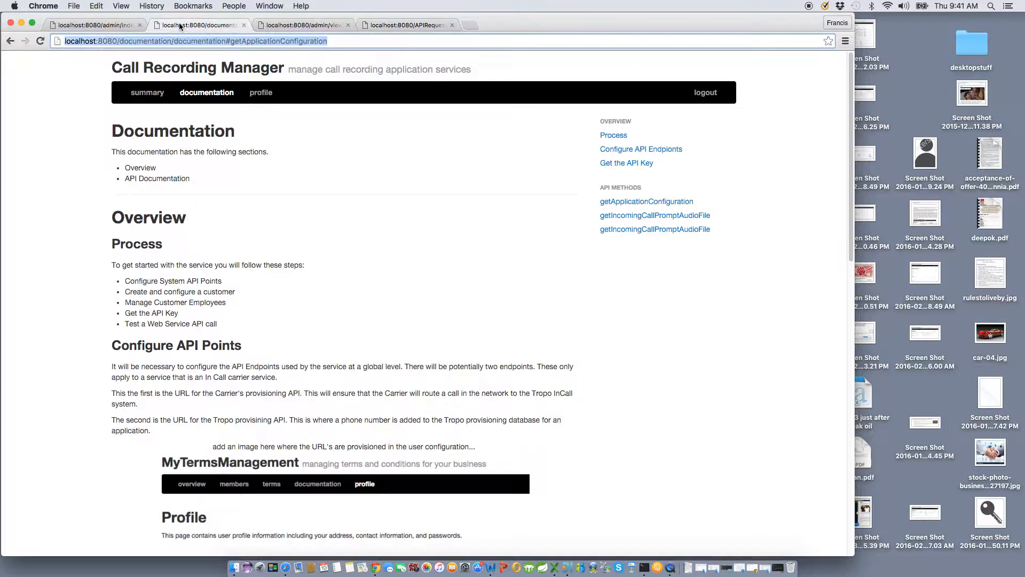
click(107, 25)
scroll(258, 489, down, 5)
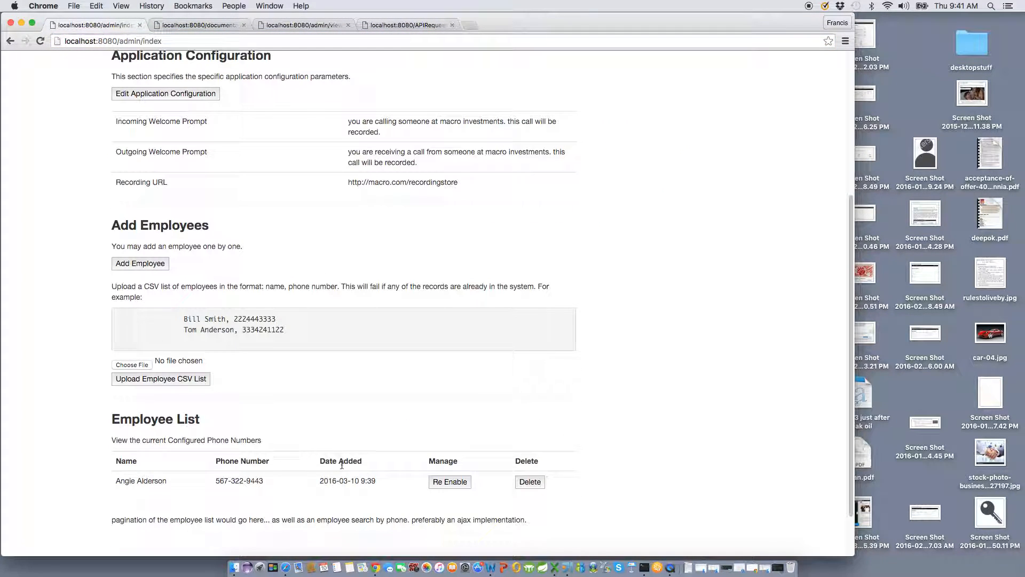
drag(265, 479, 212, 479)
key(super+c)
Replace the URL's phonenumber value with that number, minus dashes, and submit the request
click(396, 25)
click(580, 41)
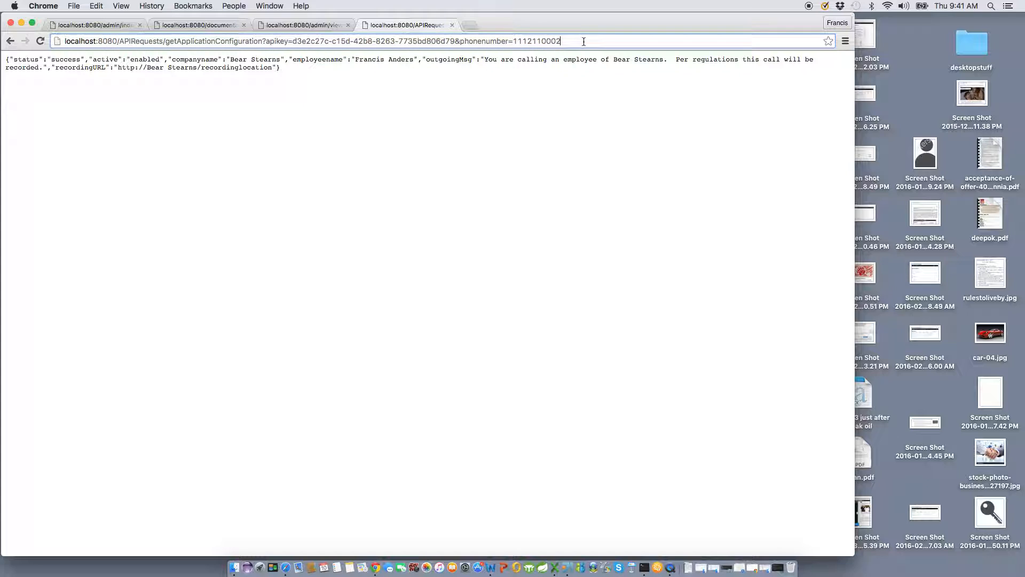
key(BackSpace)
key(BackSpace)
key(BackSpace)
key(BackSpace)
key(BackSpace)
key(BackSpace)
key(BackSpace)
key(BackSpace)
key(BackSpace)
key(BackSpace)
key(BackSpace)
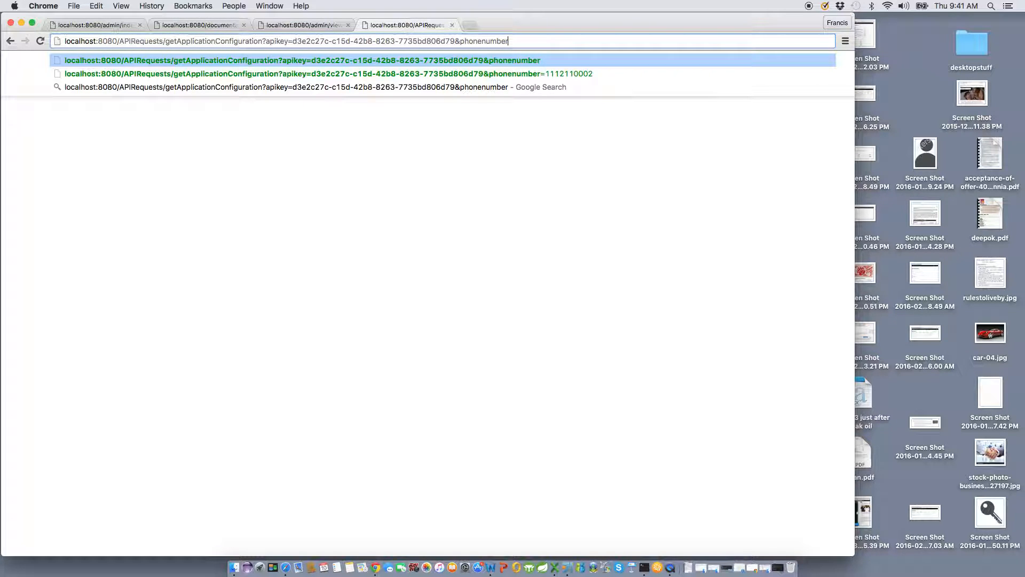
text(=)
key(super+v)
key(Left)
key(BackSpace)
key(BackSpace)
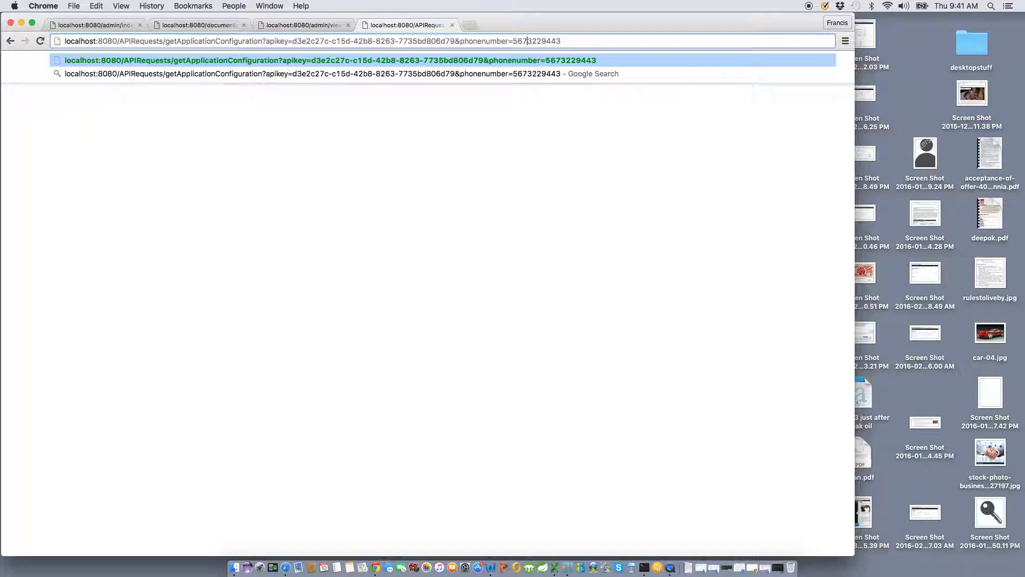
key(Return)
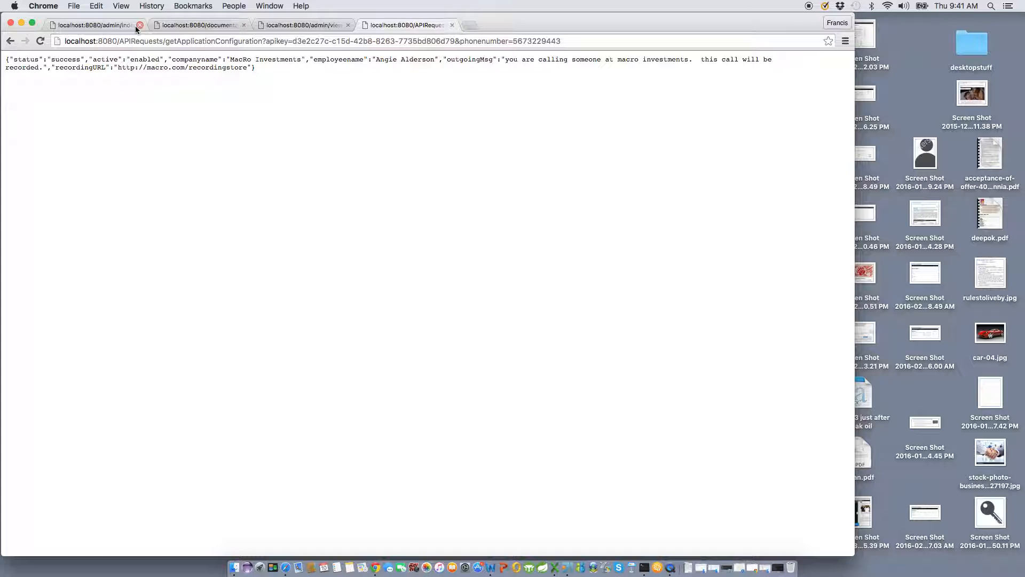
click(115, 25)
click(557, 407)
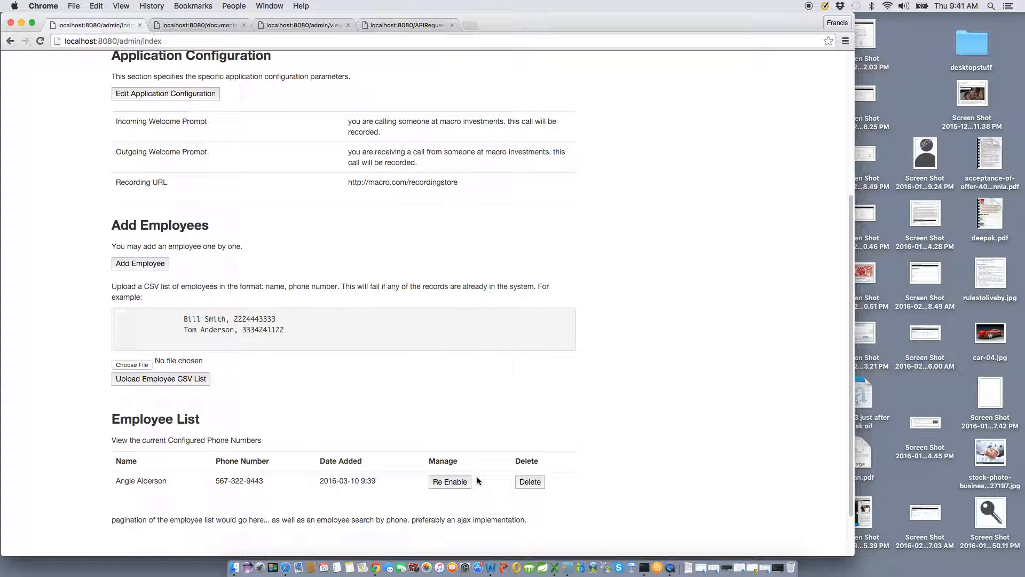
key(super+4)
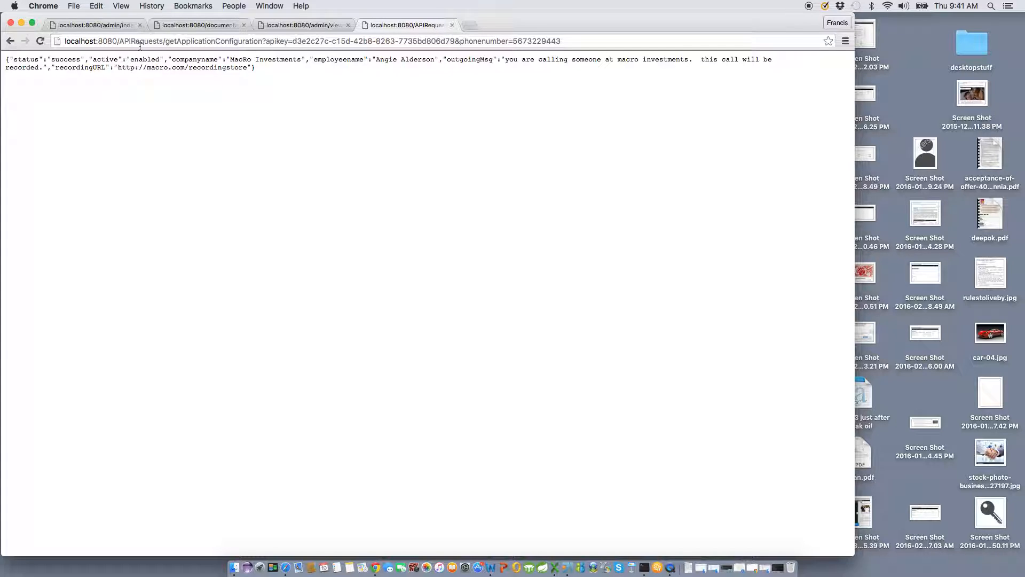
click(78, 25)
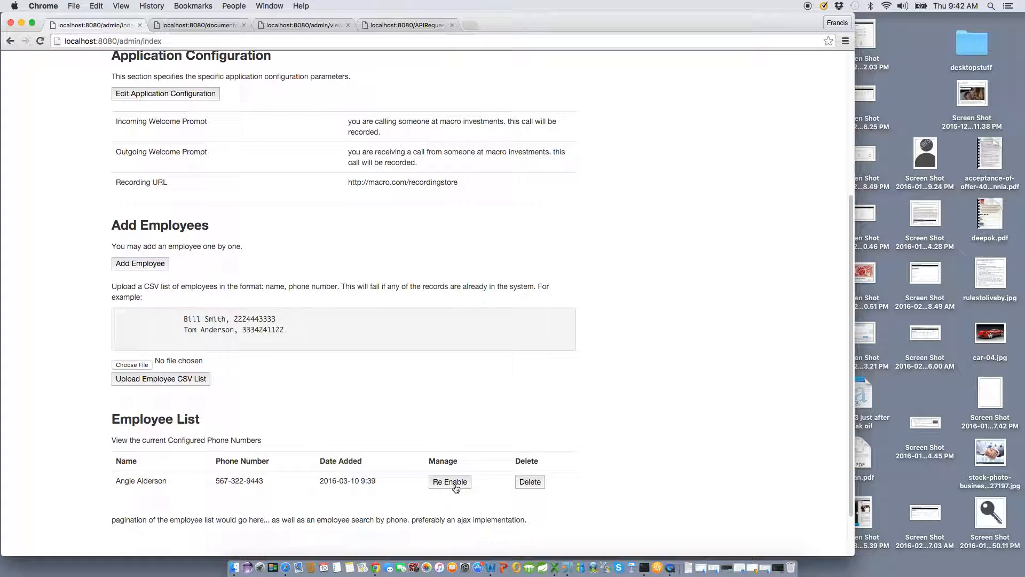
scroll(640, 395, up, 5)
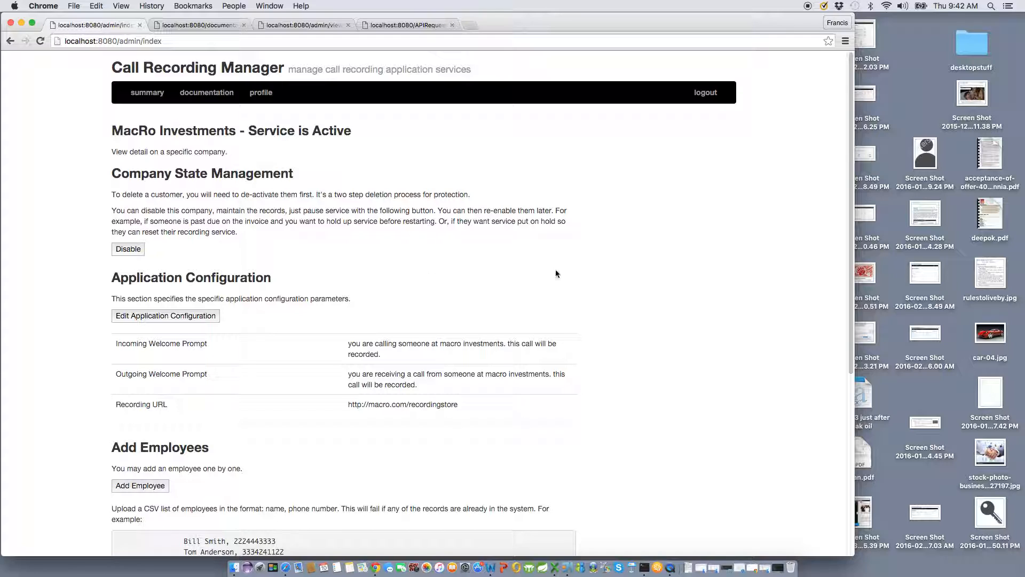
click(380, 26)
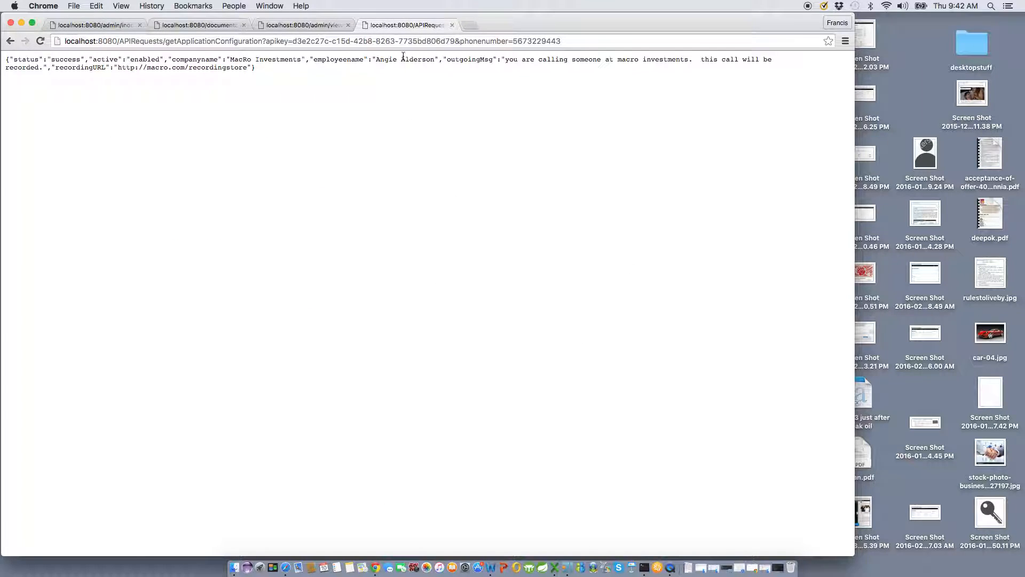